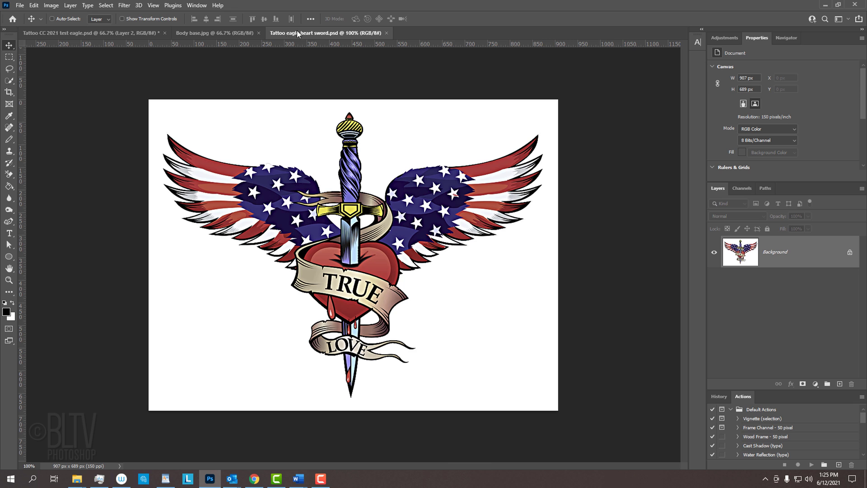
Bring the Body base.jpg arm-and-chest photo to the front
left_click(211, 32)
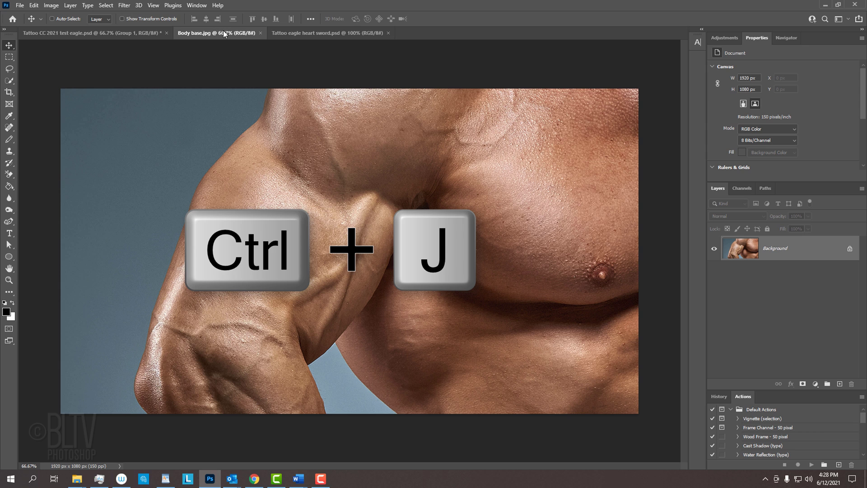
Duplicate the arm photo as Layer 1 and desaturate it to greyscale
key("ctrl+j")
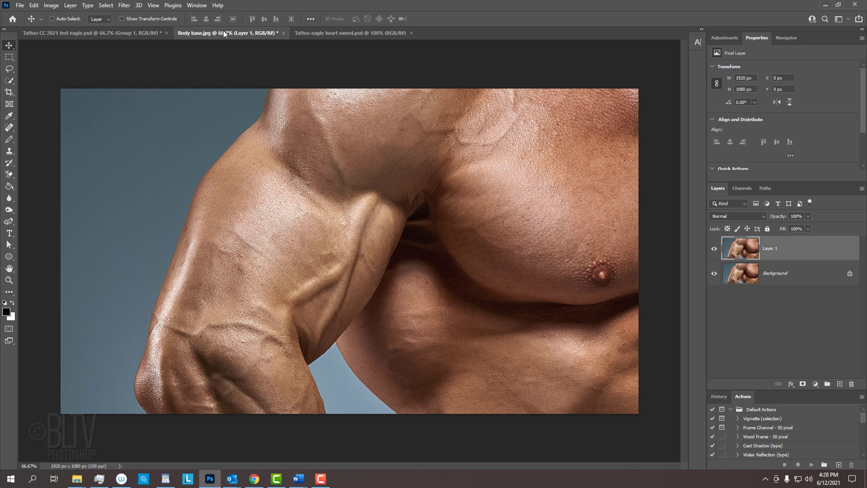
key("ctrl")
key("ctrl")
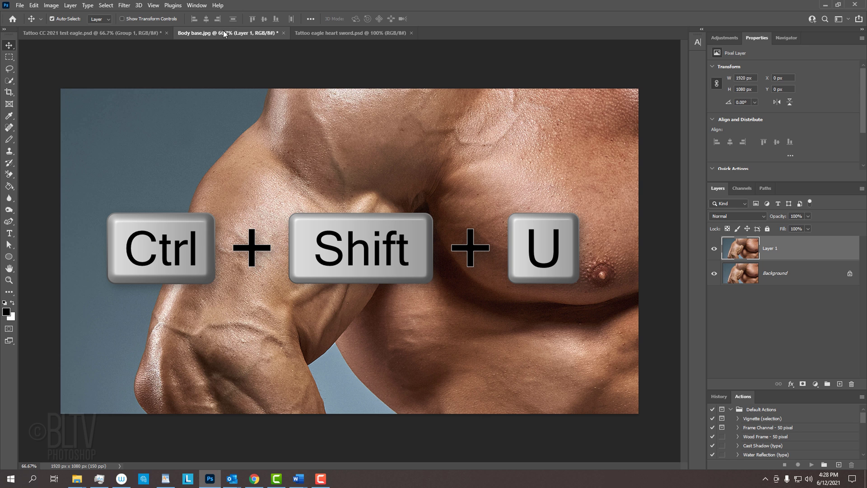
key("ctrl+shift+u")
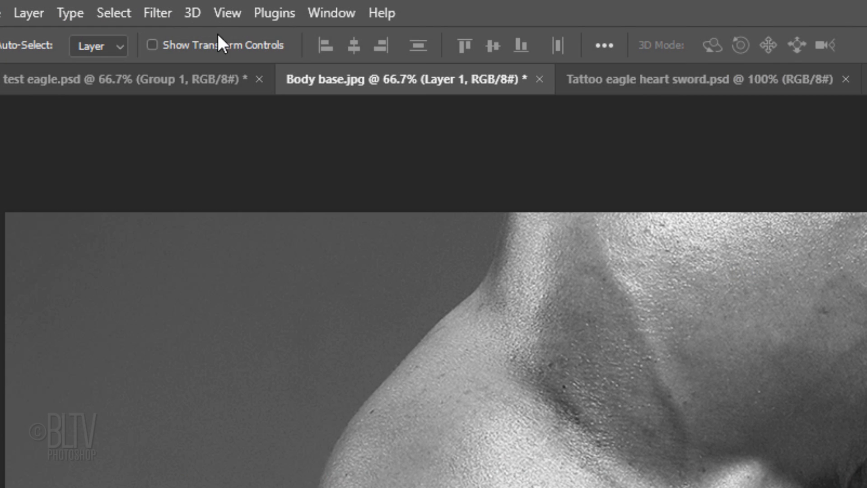
Blur the greyscale Layer 1 with a Gaussian Blur of radius 4
left_click(125, 5)
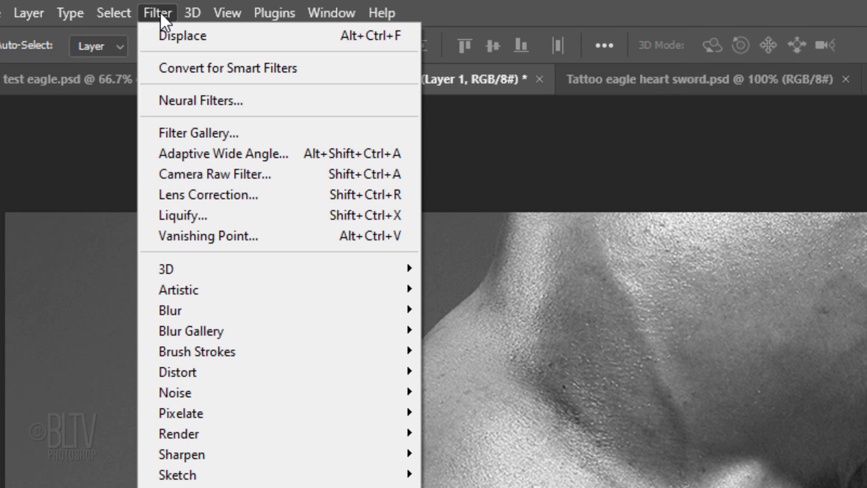
mouse_move(179, 307)
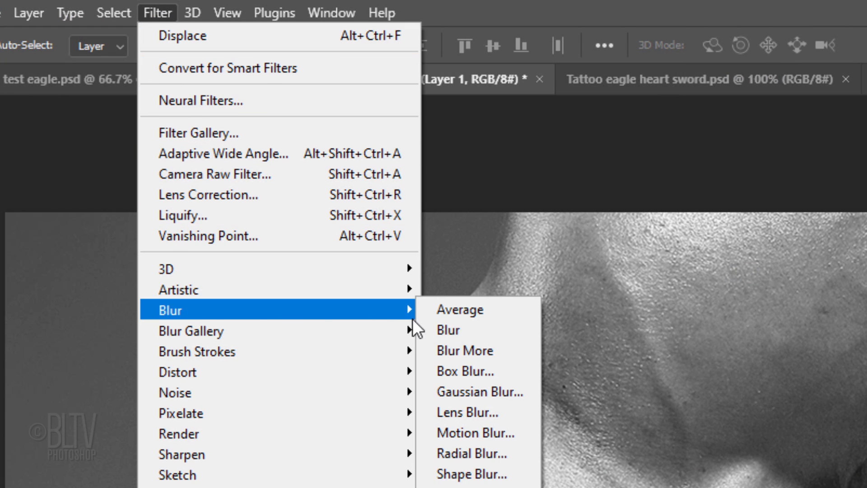
left_click(469, 389)
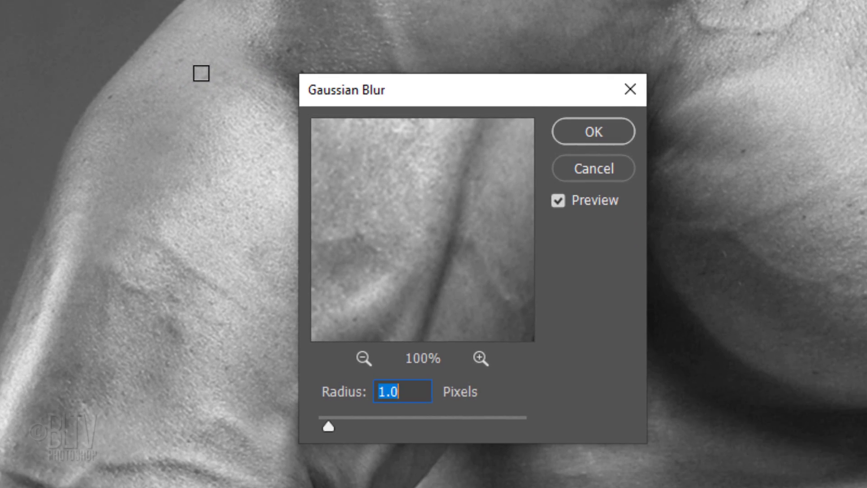
type("4")
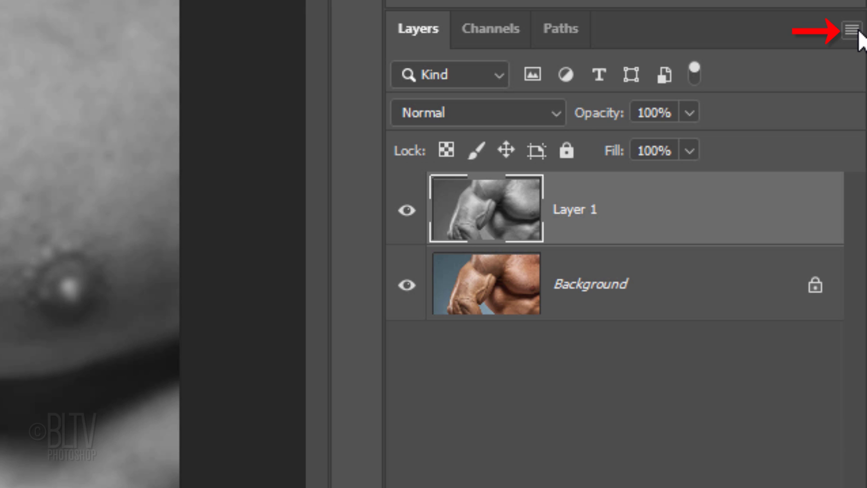
Duplicate the blurred Layer 1 into a new document named 'Displacement'
left_click(855, 31)
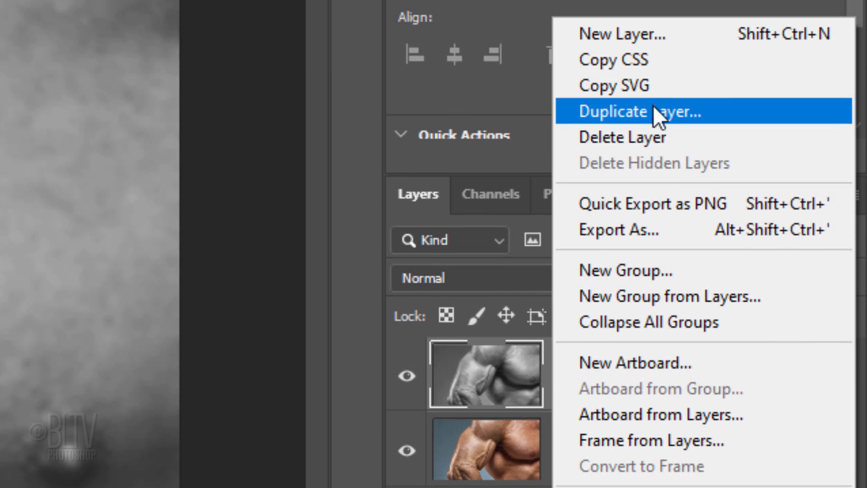
left_click(654, 111)
left_click(397, 252)
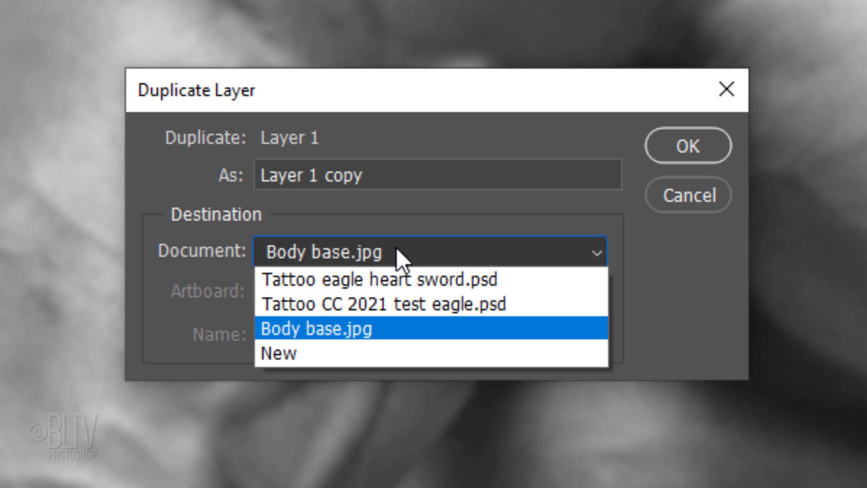
left_click(355, 356)
type("Displac")
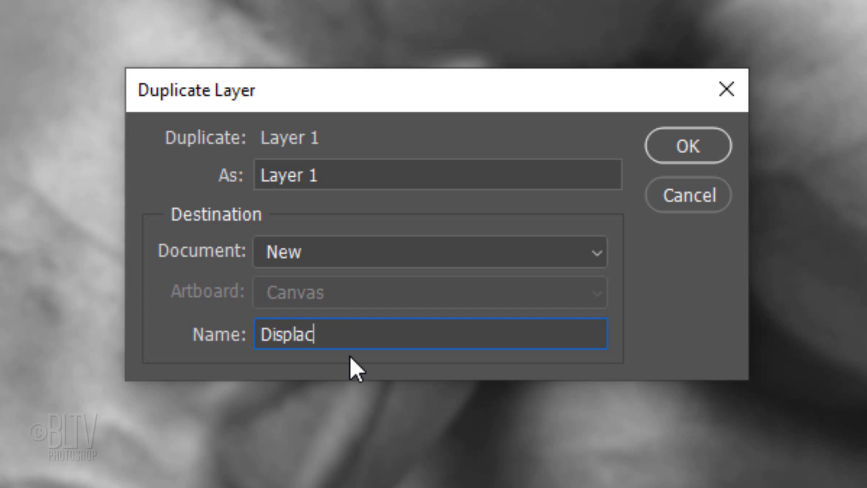
type("ement")
left_click(682, 143)
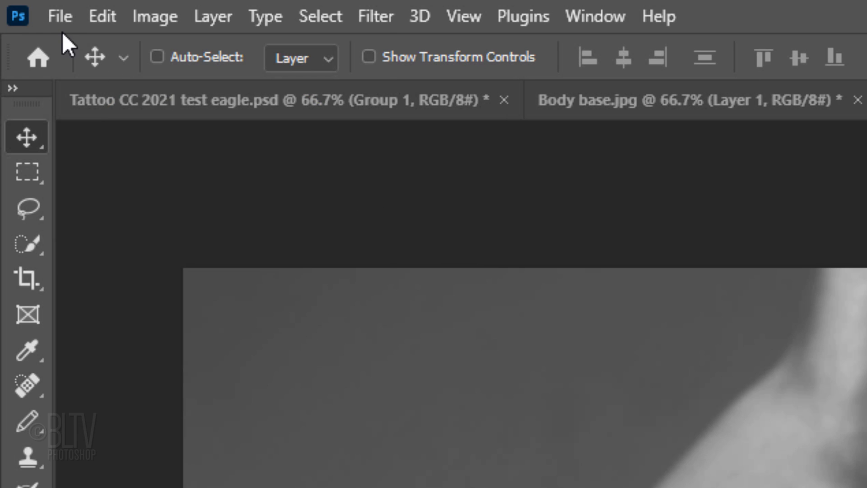
Save Displacement as a Photoshop file on the Desktop, then delete Layer 1 from the arm photo
left_click(59, 16)
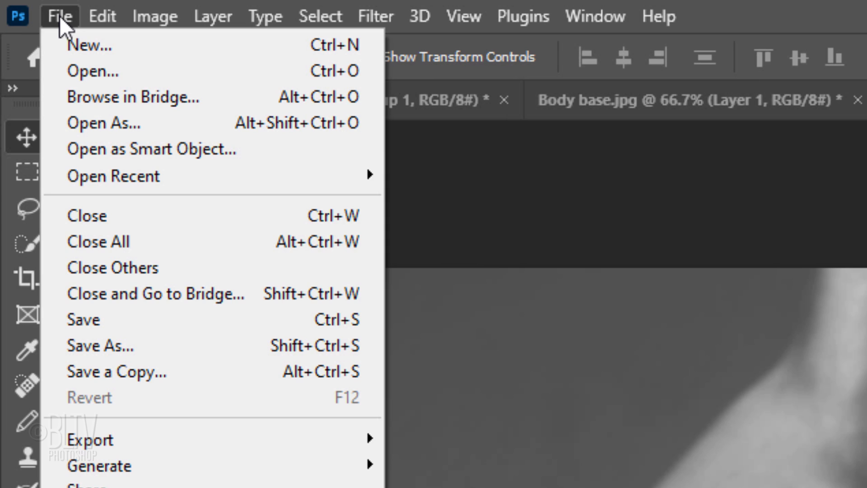
left_click(92, 346)
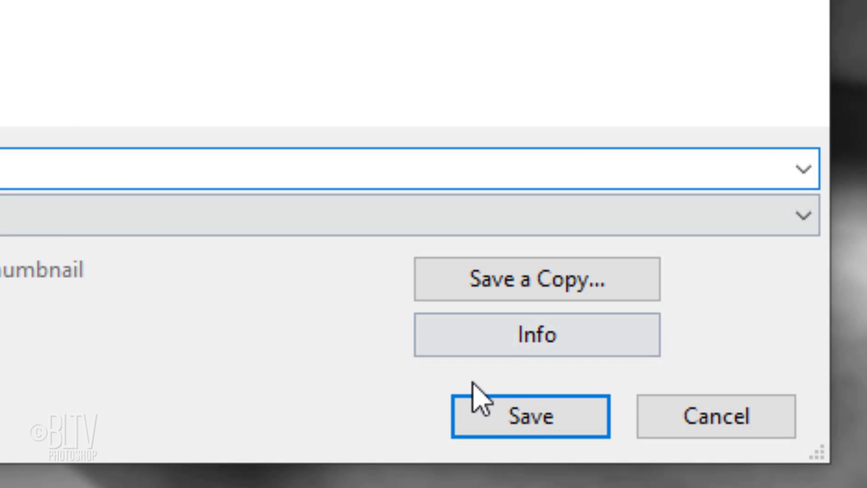
left_click(528, 411)
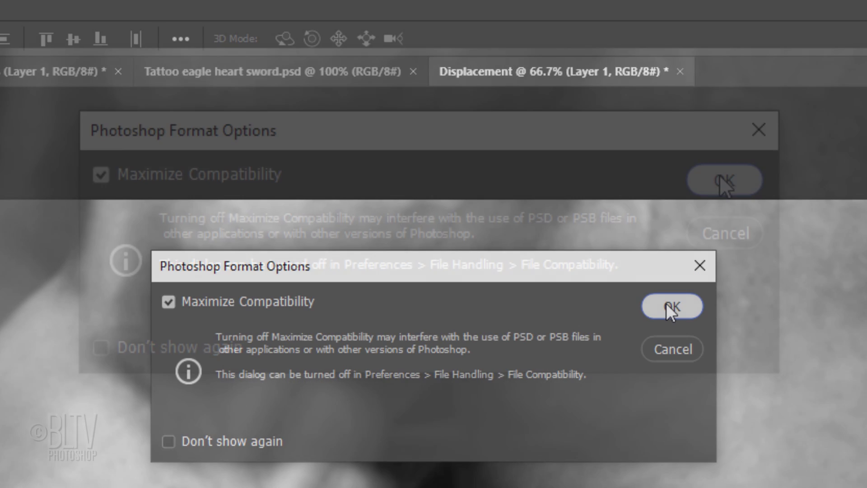
left_click(720, 178)
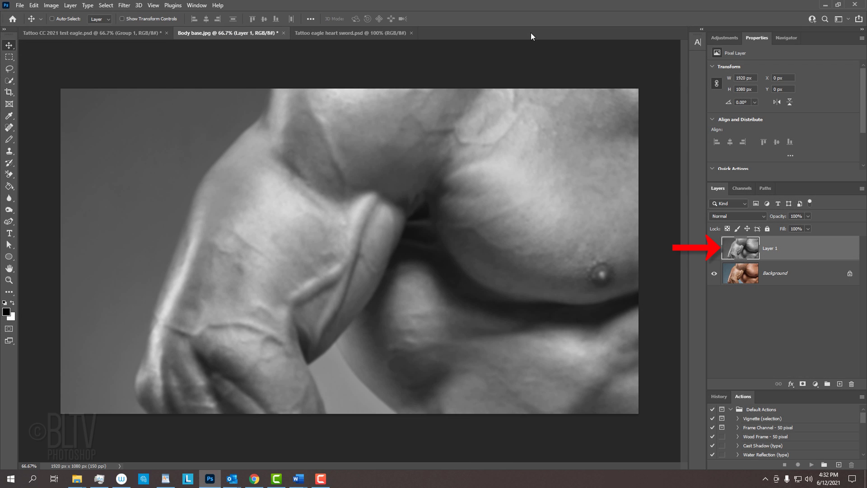
key("Delete")
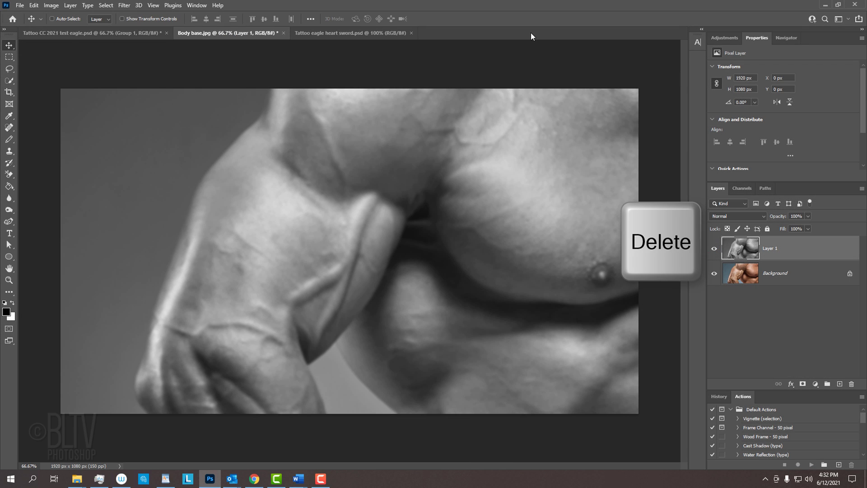
Cut away the tattoo design's white backdrop with the Magic Wand, leaving it on transparent Layer 0
left_click(323, 33)
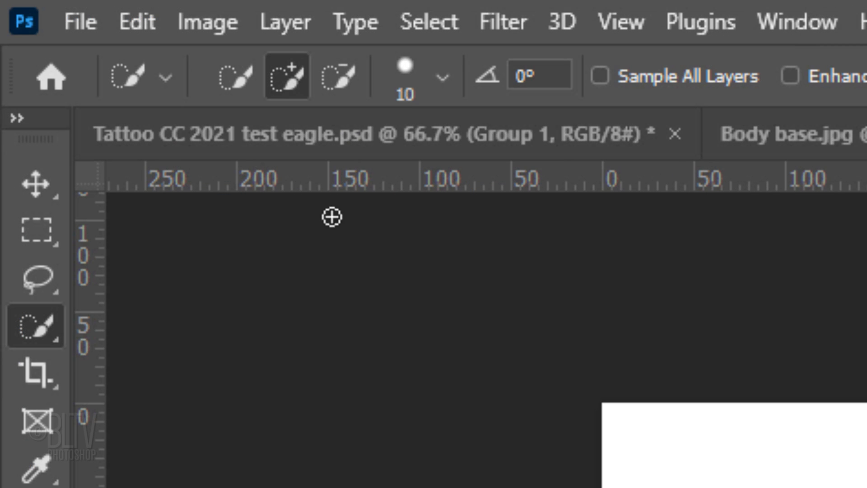
right_click(9, 80)
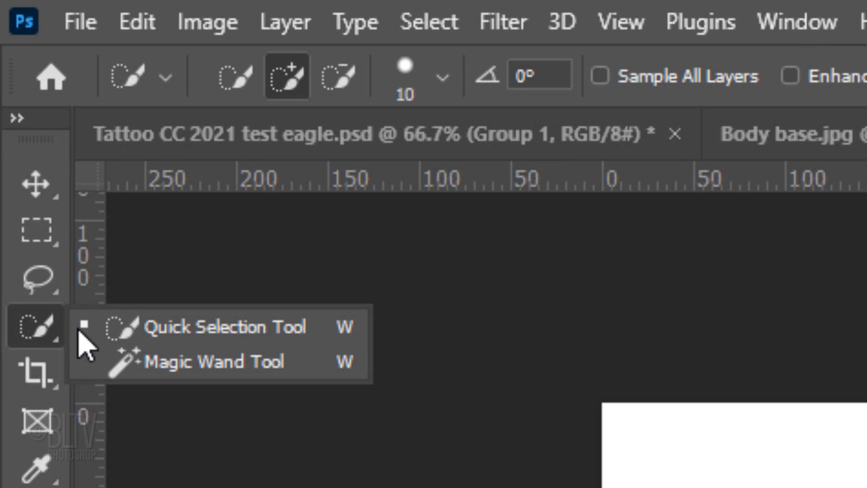
left_click(176, 364)
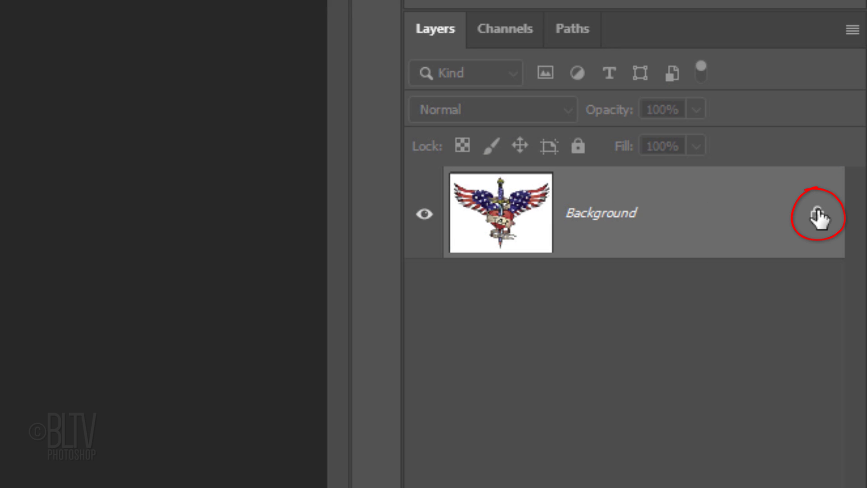
left_click(817, 216)
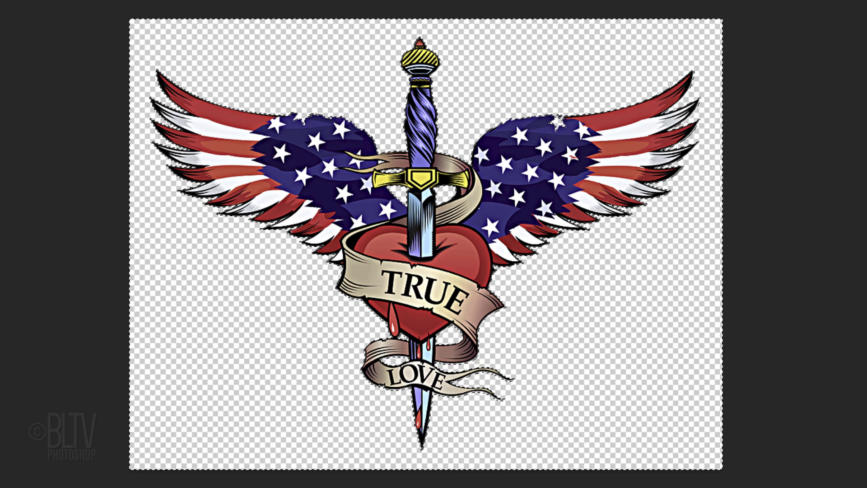
key("ctrl+d")
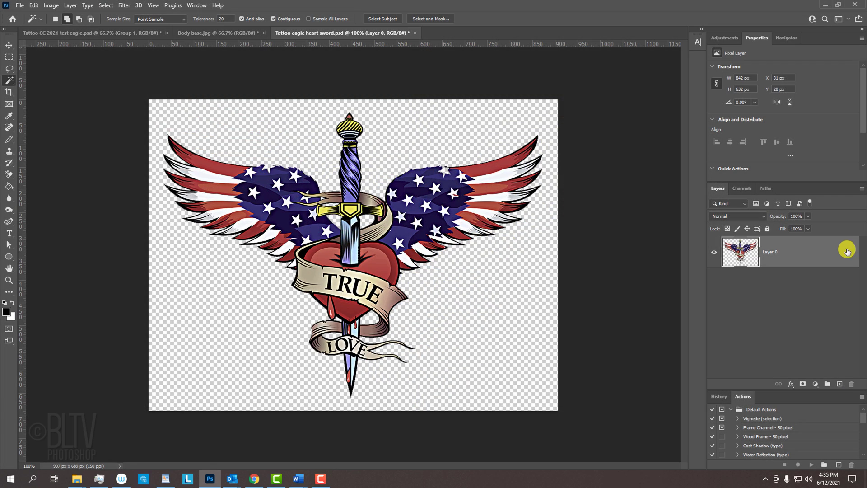
Bring the tattoo into Body base.jpg as Layer 1 and enlarge it across the upper arm
key("v")
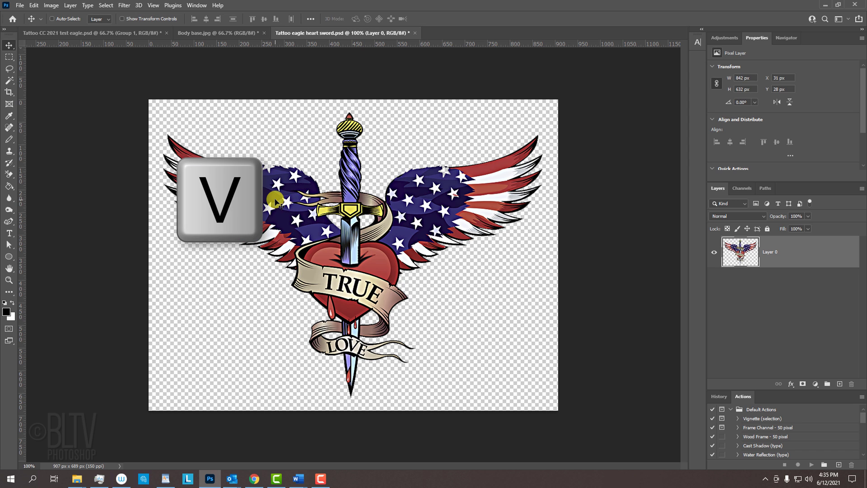
left_click_drag(275, 201, 217, 35)
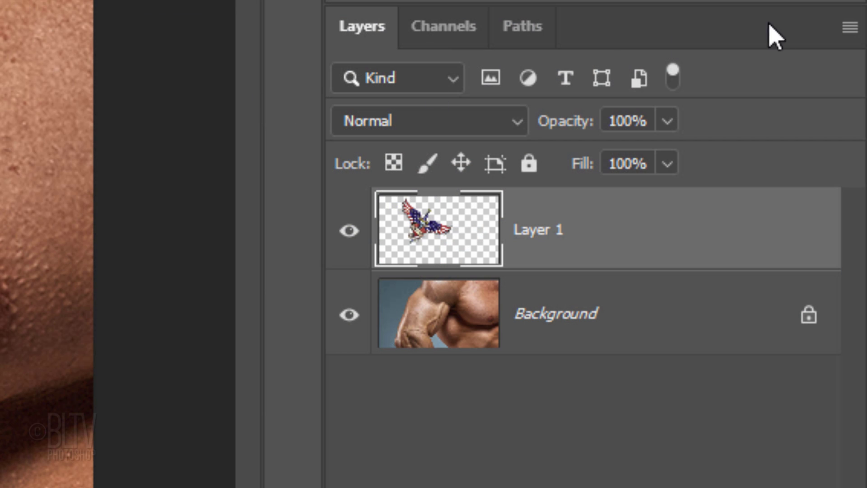
Convert Layer 1 to a Smart Object set to Linear Burn at 70% opacity
left_click(855, 27)
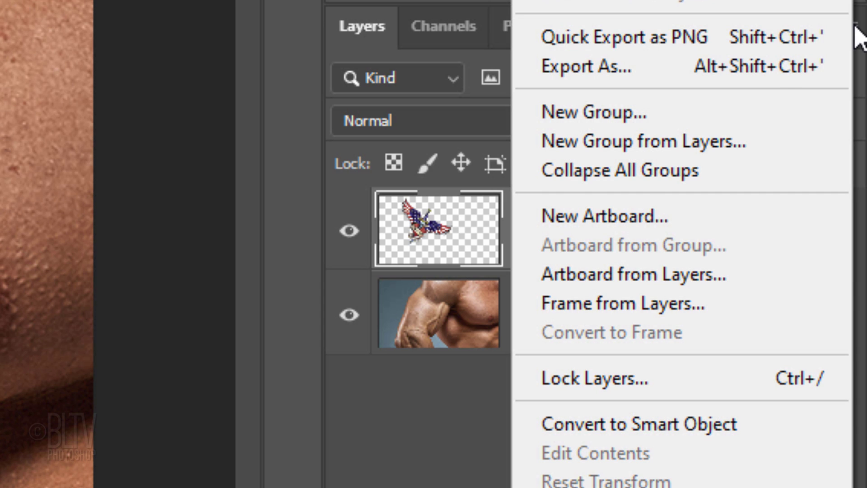
left_click(610, 423)
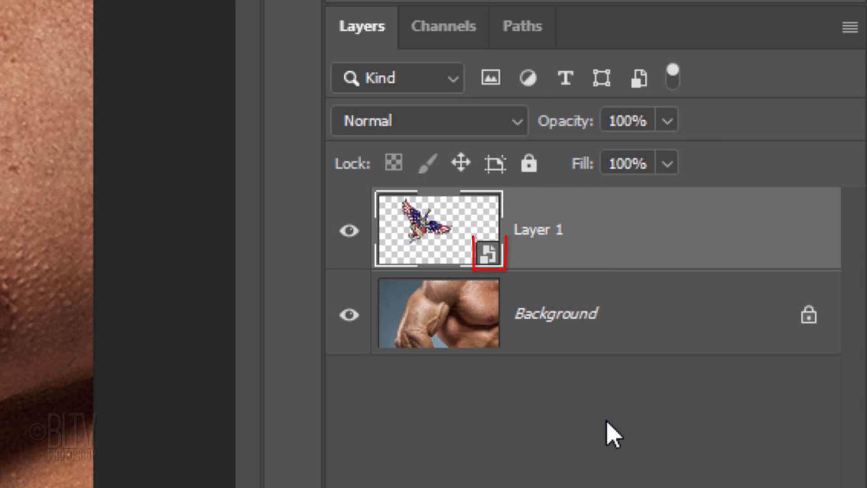
left_click(392, 131)
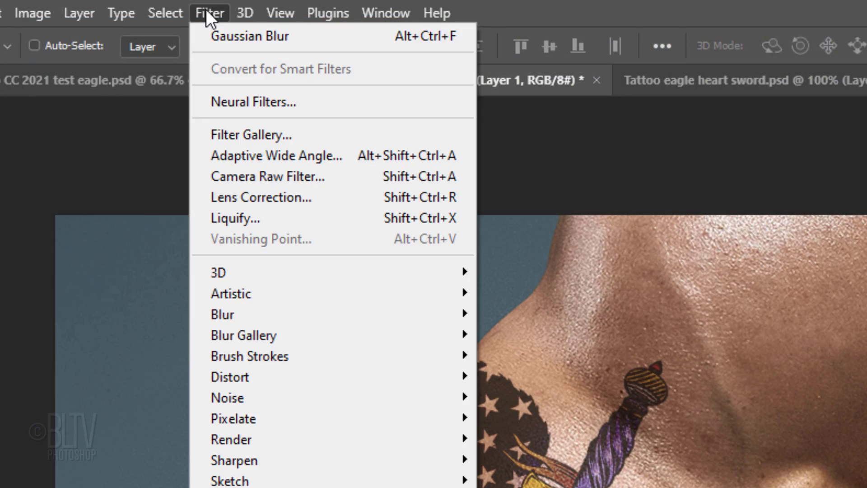
Apply Displace at scale 15/15, Stretch To Fit, Repeat Edge Pixels, using the Displacement.psd map
mouse_move(224, 376)
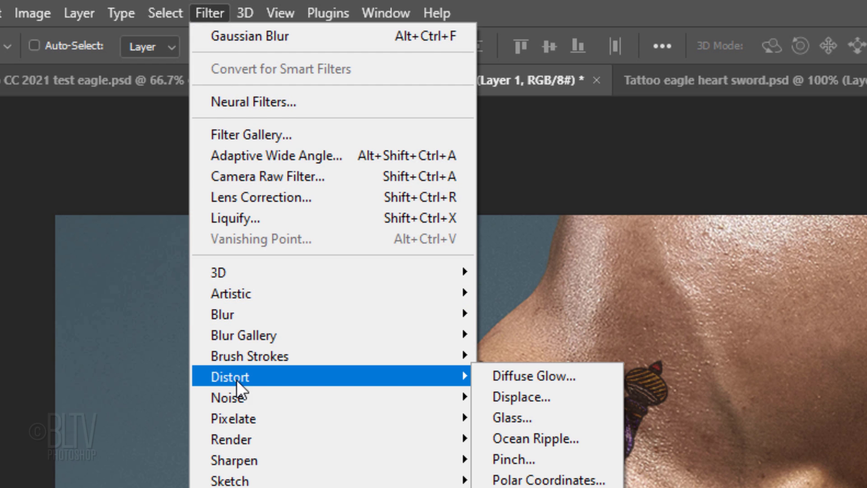
left_click(516, 396)
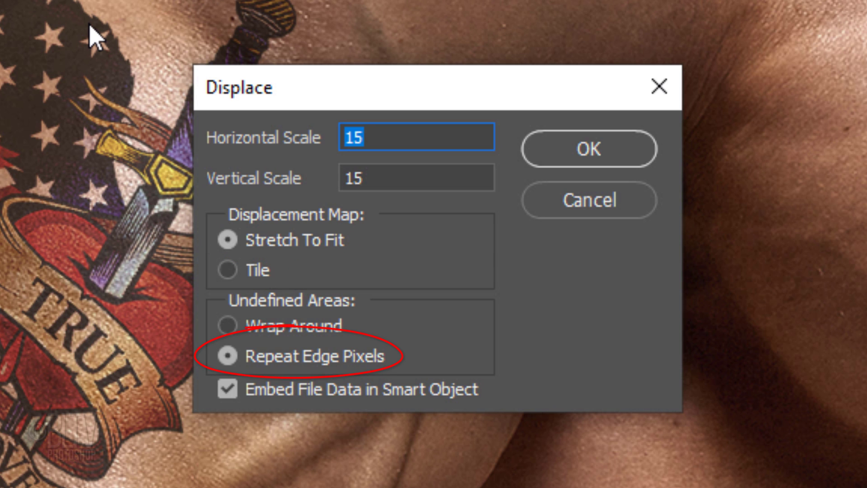
left_click(583, 153)
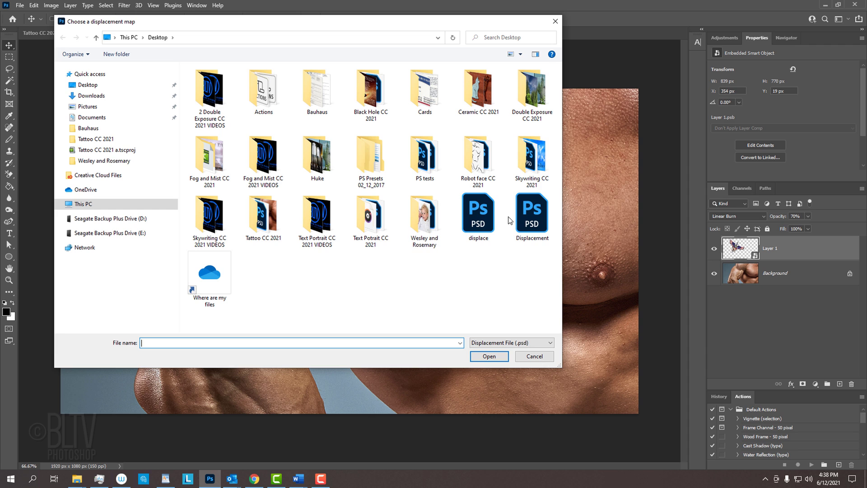
left_click(533, 215)
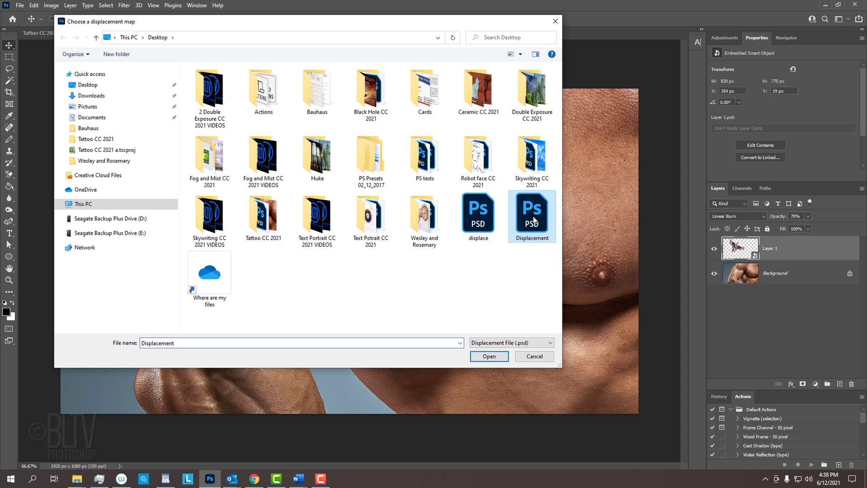
left_click(500, 356)
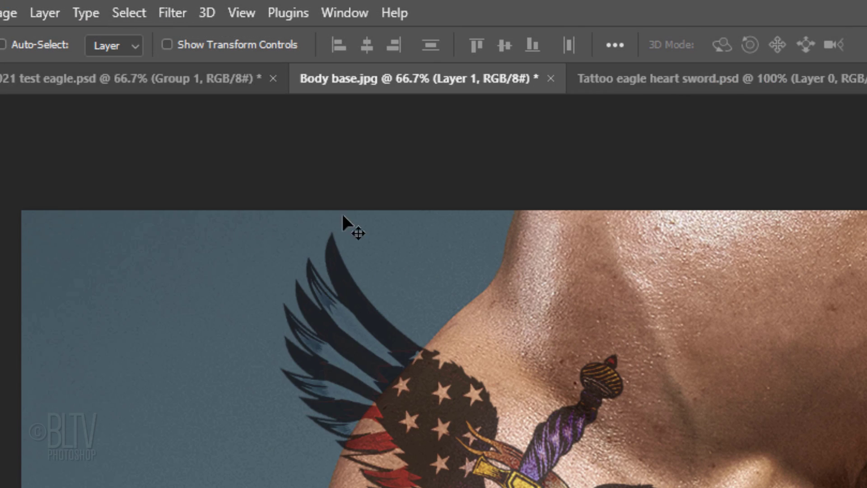
Add a 1-pixel Gaussian Blur smart filter to the tattoo layer
left_click(173, 14)
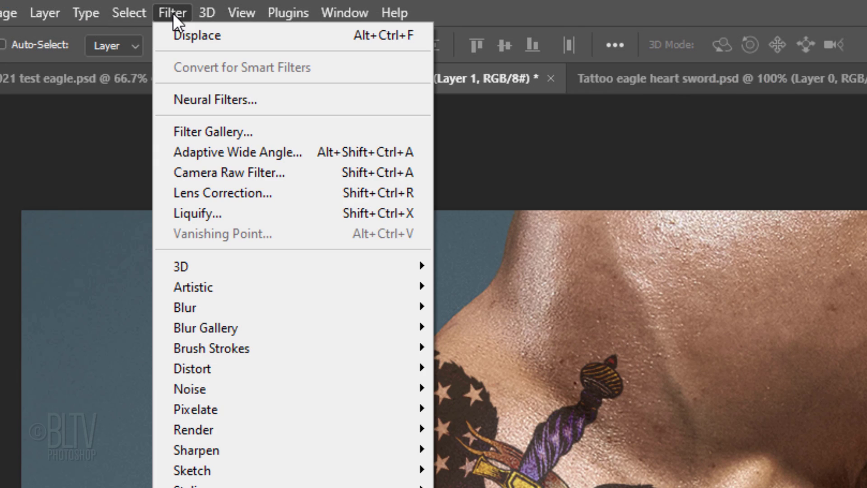
mouse_move(192, 306)
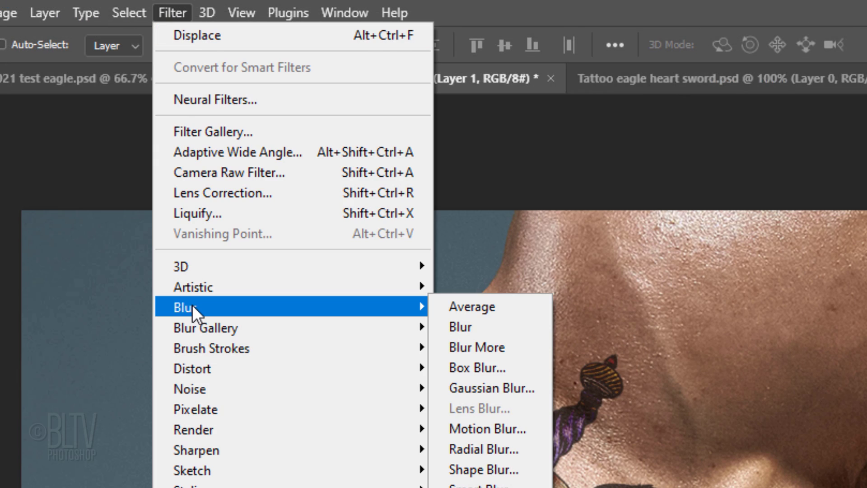
left_click(481, 388)
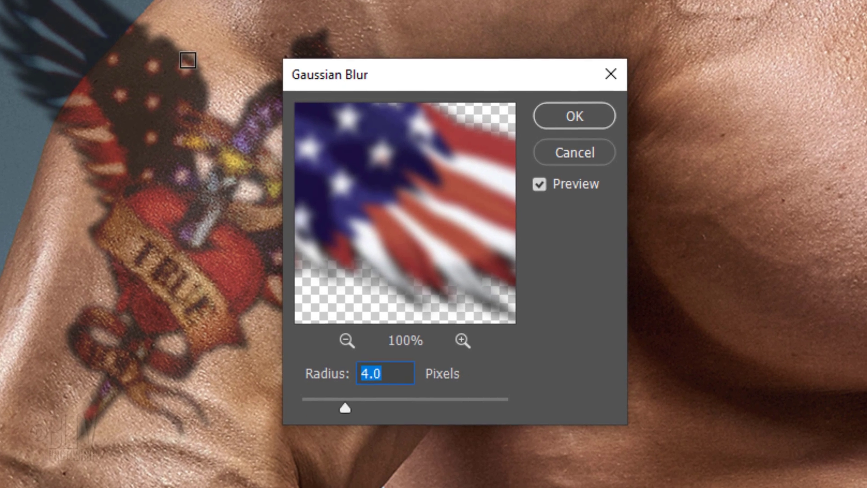
type("1")
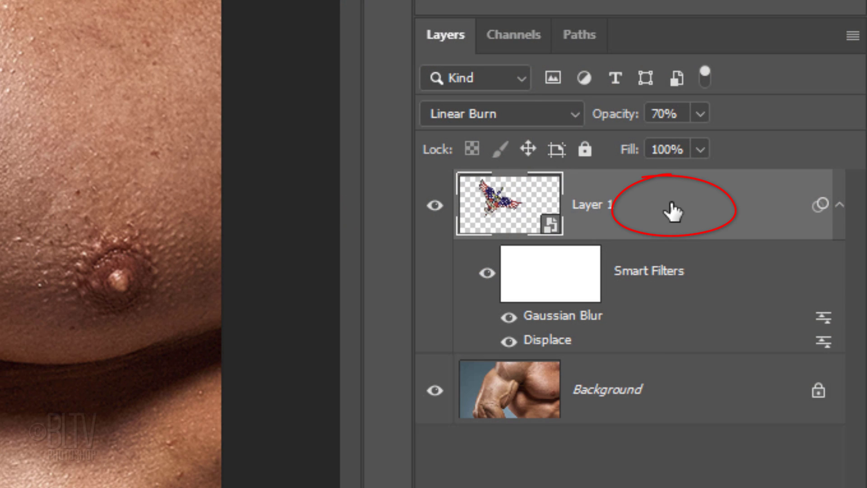
Give Layer 1 a #9c1d05 Outer Glow in Linear Burn, 30% opacity, 7 px size
double_click(672, 212)
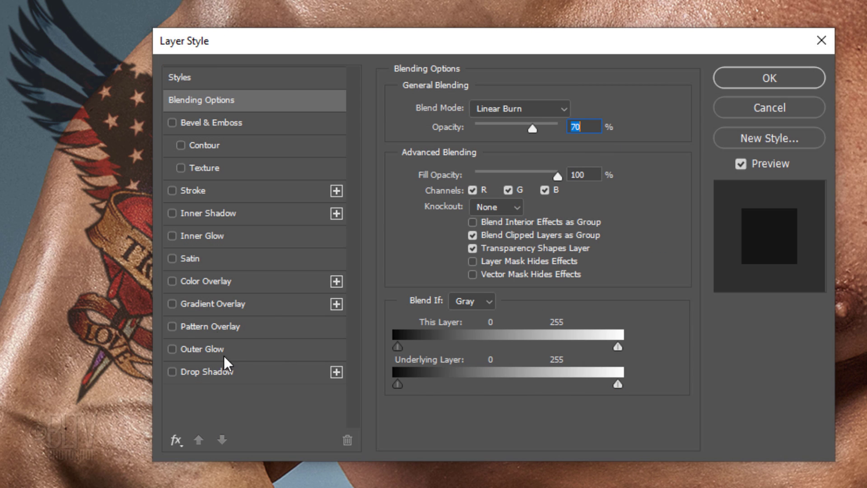
left_click(199, 348)
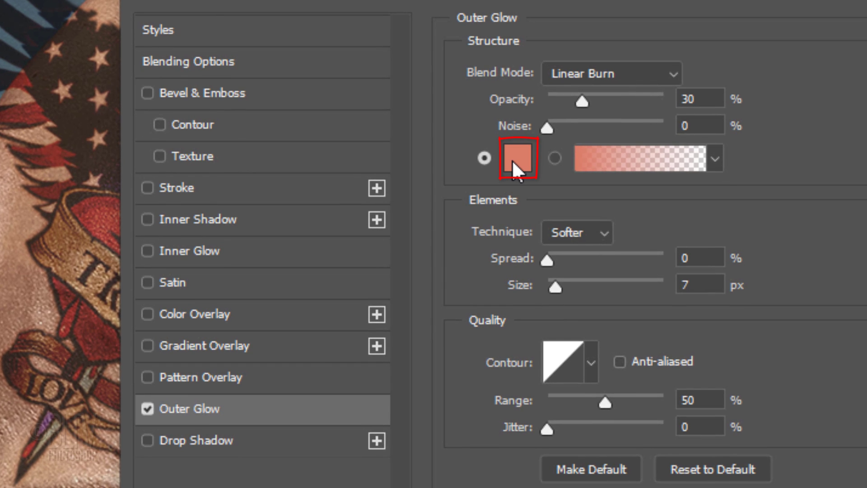
left_click(513, 160)
left_click(514, 161)
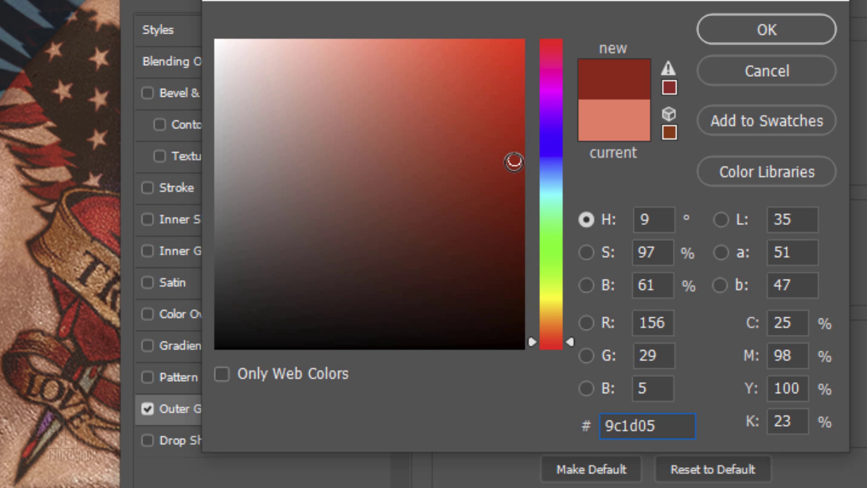
left_click(736, 28)
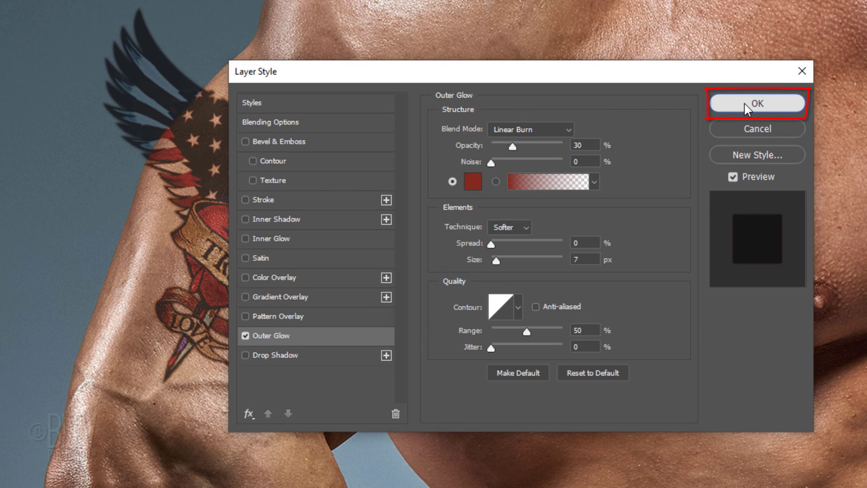
left_click(746, 105)
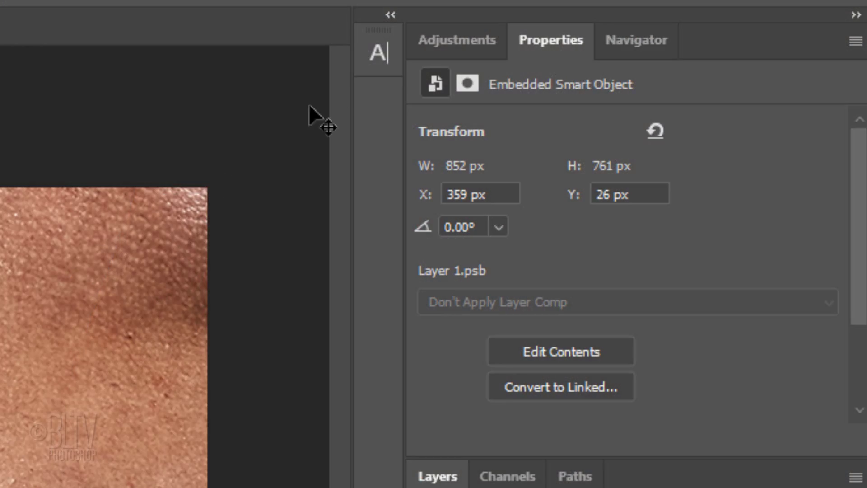
Add a Vibrance adjustment clipped to Layer 1, with Vibrance -20 and Saturation -35
left_click(457, 42)
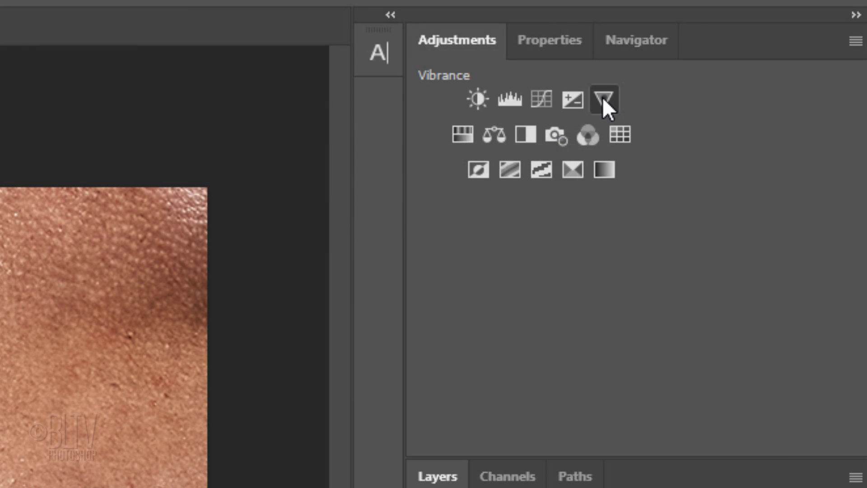
left_click(577, 158)
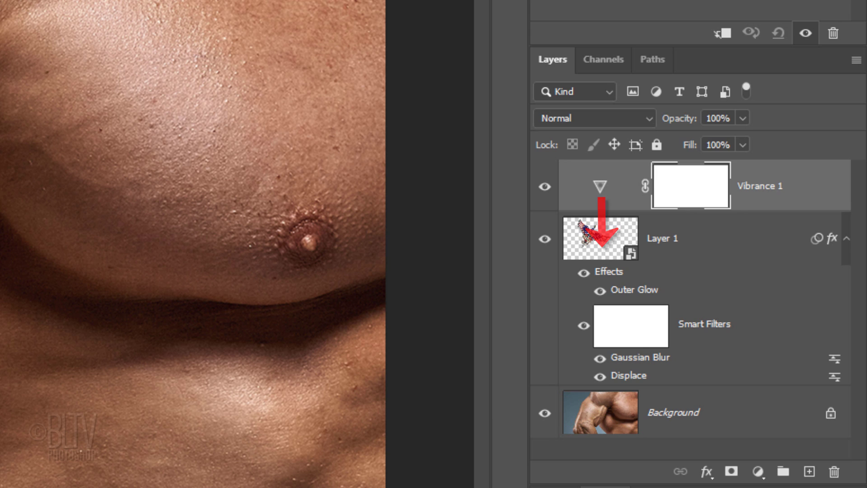
left_click(723, 36)
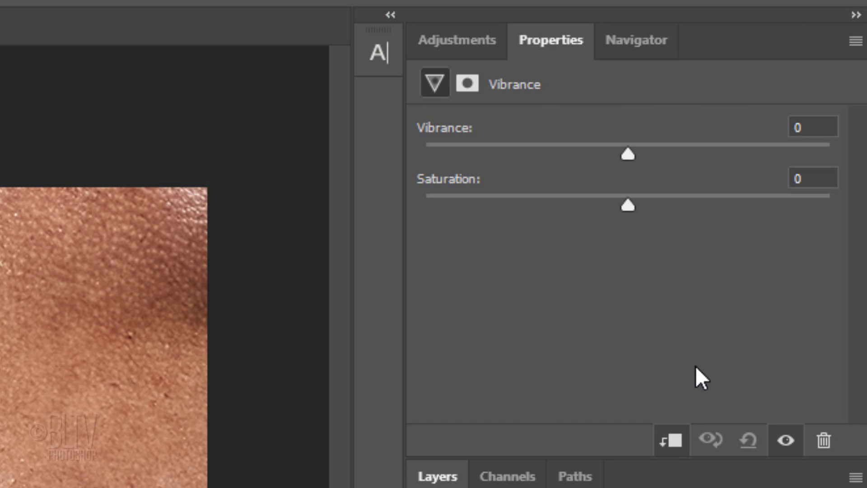
left_click(808, 127)
type("-20")
left_click(800, 176)
type("-35")
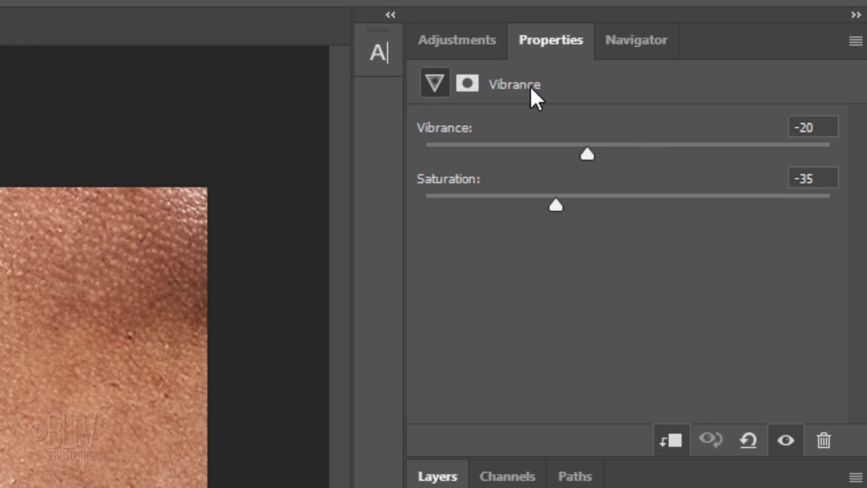
Add a Curves adjustment clipped to Layer 1, with black output 50 and white point at input 230
left_click(457, 42)
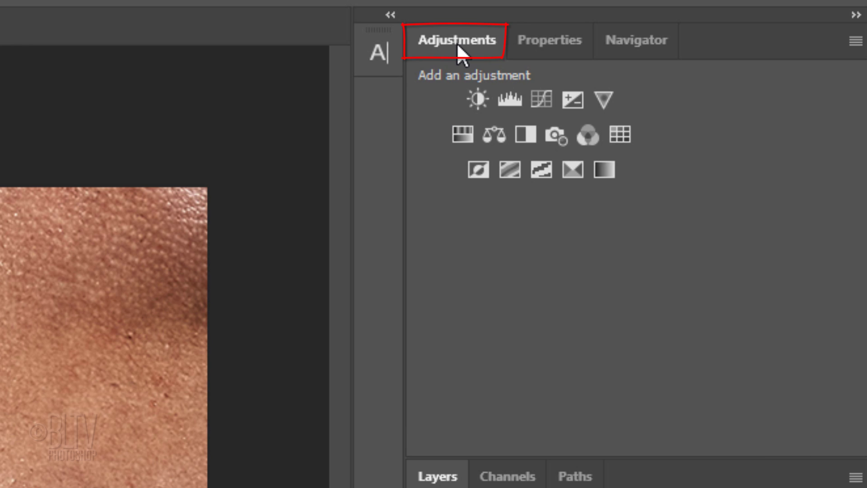
left_click(538, 95)
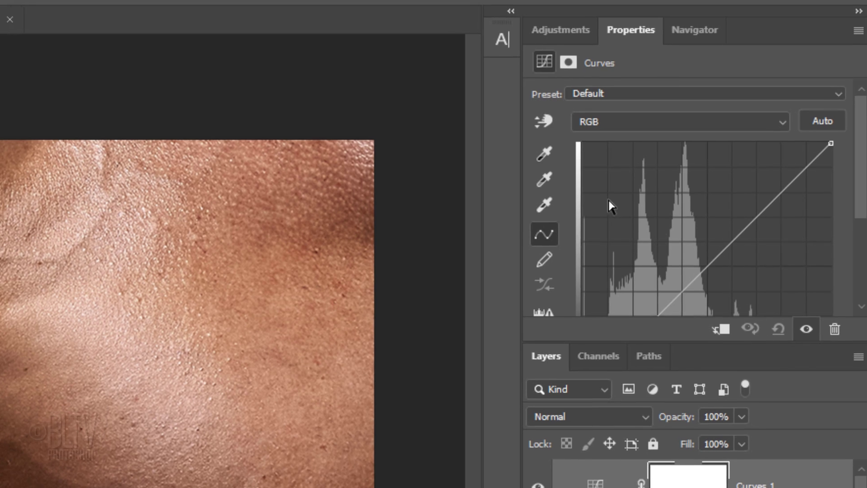
left_click_drag(600, 337, 579, 460)
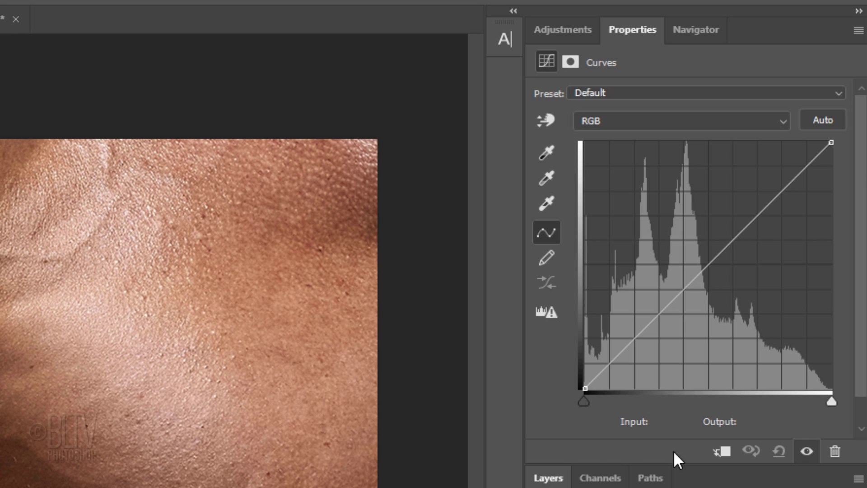
left_click(722, 453)
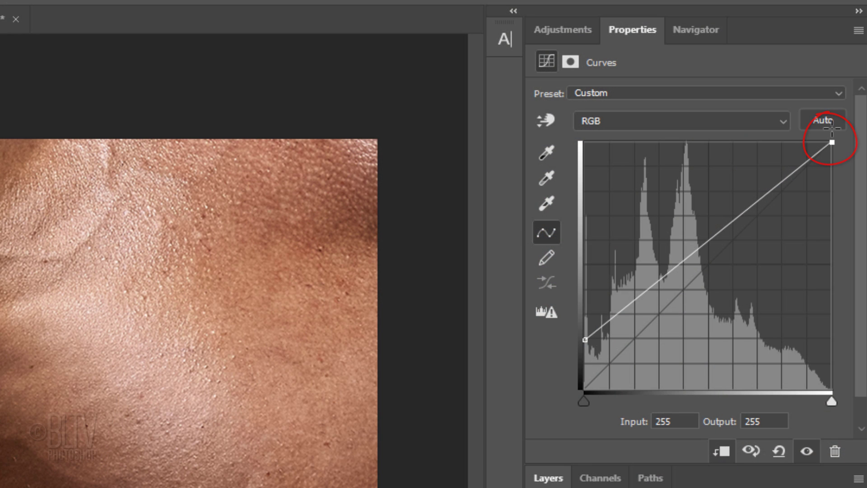
left_click_drag(832, 129, 806, 129)
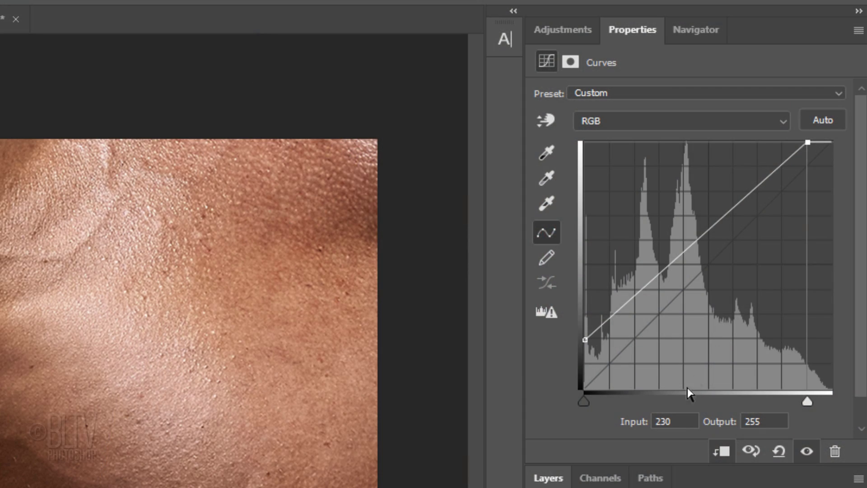
left_click_drag(684, 464, 696, 304)
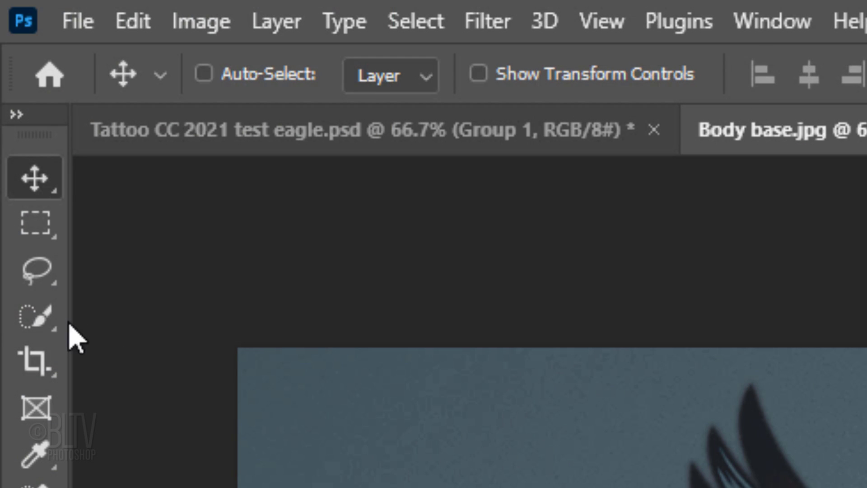
Pick the Quick Selection Tool to brush a selection over the upper arm
left_click(36, 317)
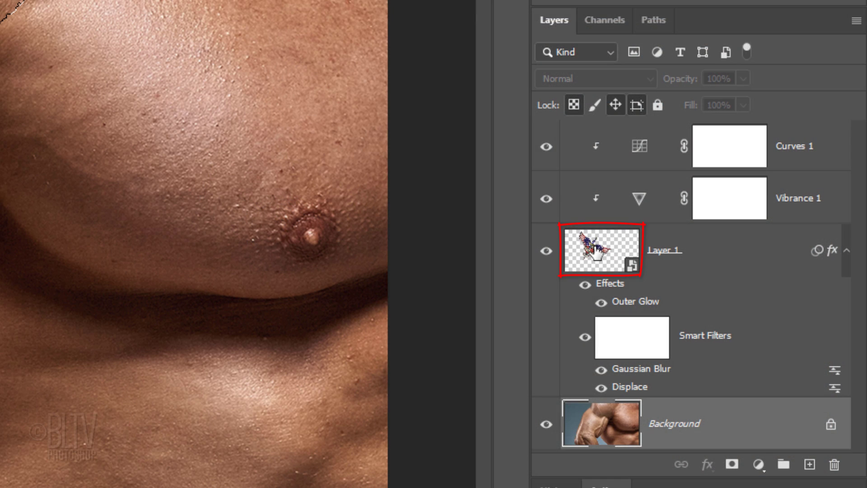
Give Layer 1 a layer mask from the arm selection and unlink it from the tattoo
left_click(598, 252)
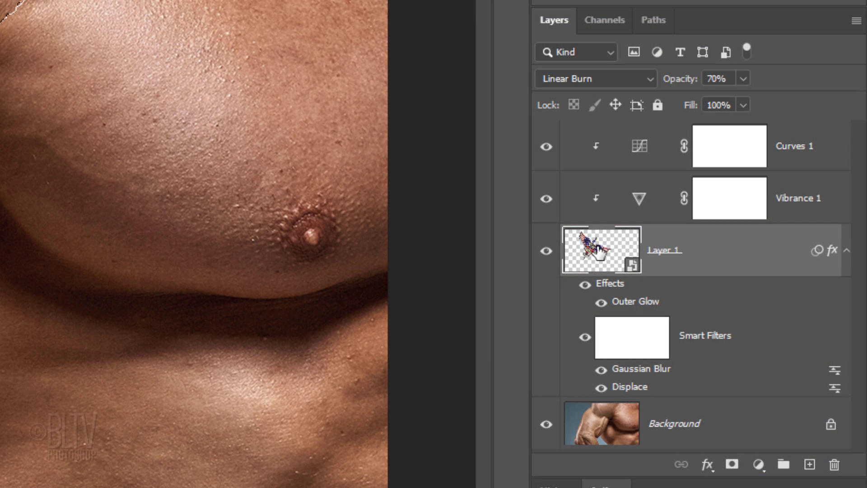
left_click(731, 465)
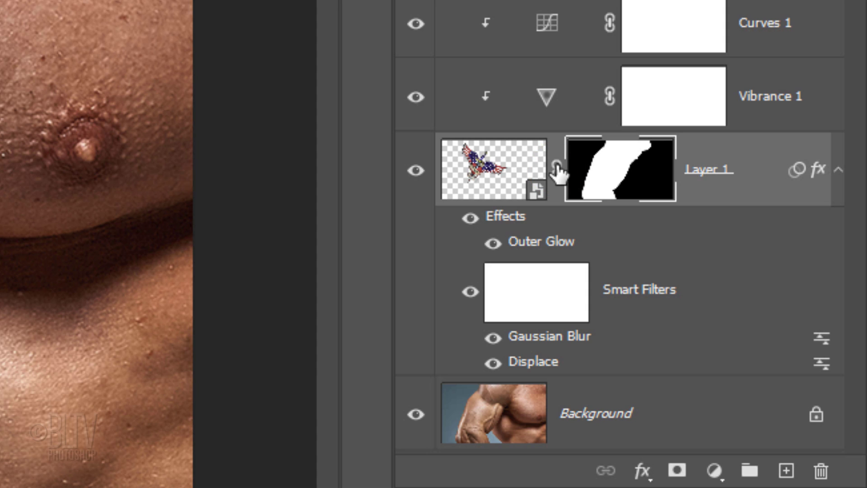
left_click(558, 167)
Target Layer 1's tattoo contents rather than its mask and start a Ctrl+T free transform
left_click(491, 172)
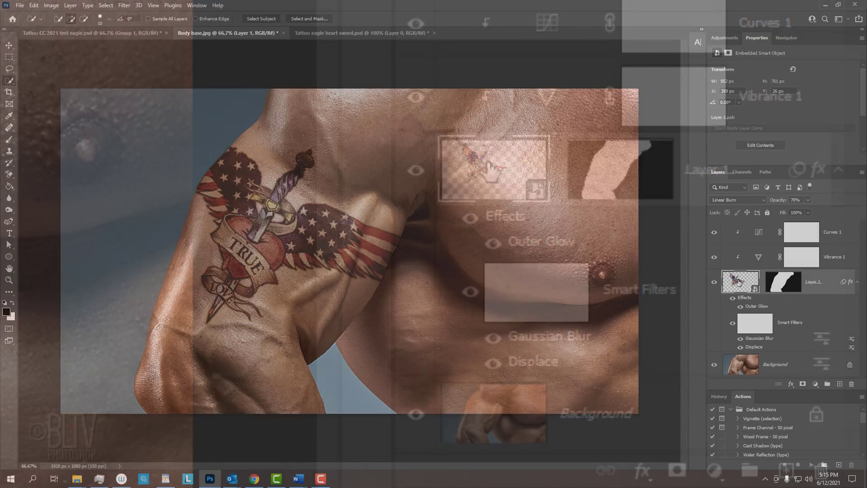
key("ctrl+t")
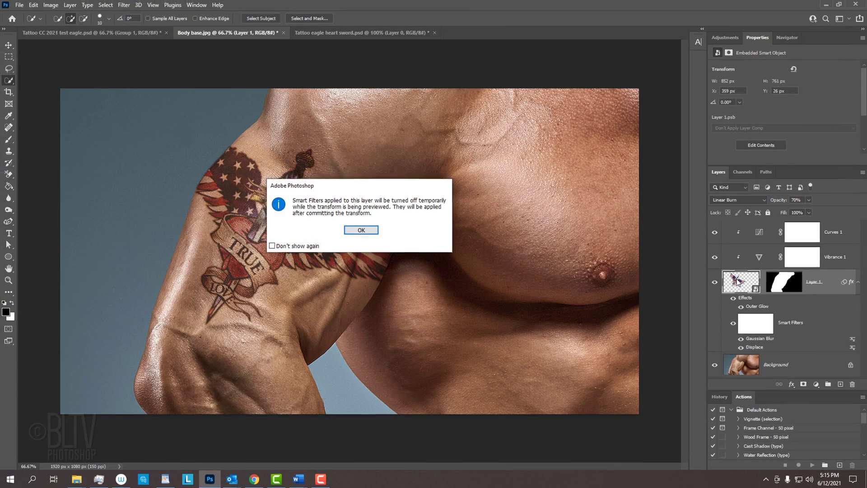